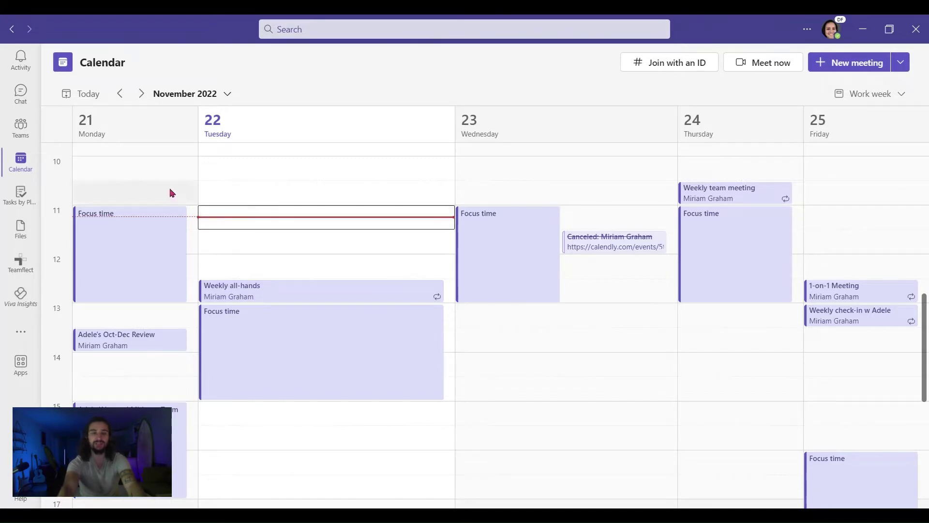
Start a praise in the General channel of Contoso All Employees with the Thank you badge and add the colleague as recipient.
{"action": "left_click", "coordinate": [25, 131]}
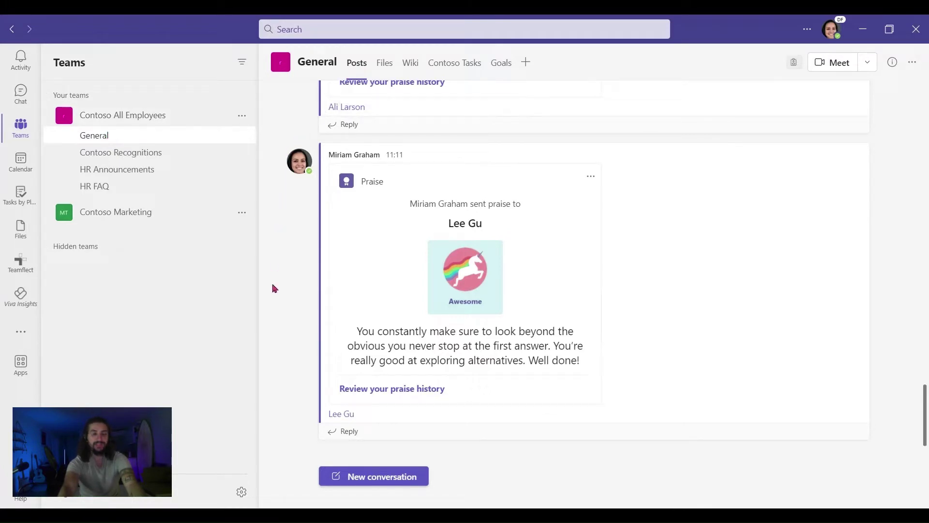
{"action": "left_click", "coordinate": [388, 476]}
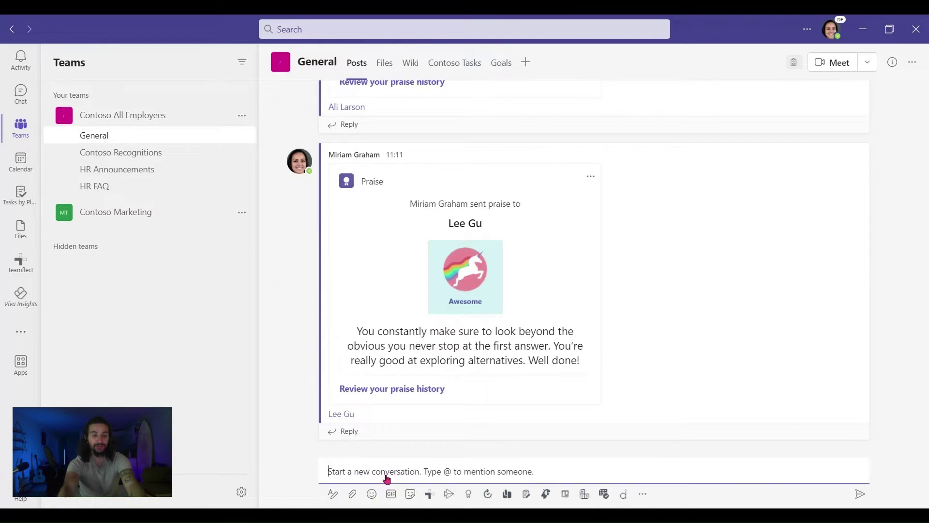
{"action": "left_click", "coordinate": [469, 494]}
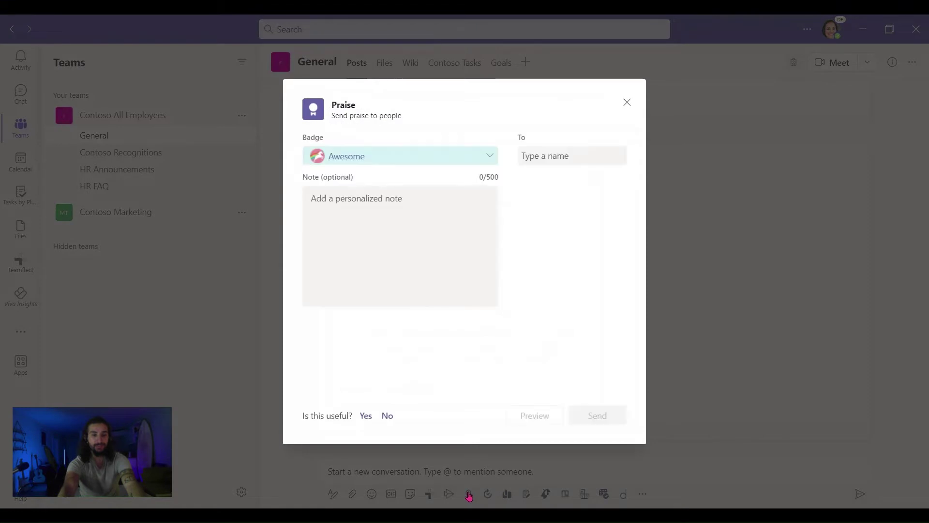
{"action": "left_click", "coordinate": [417, 160]}
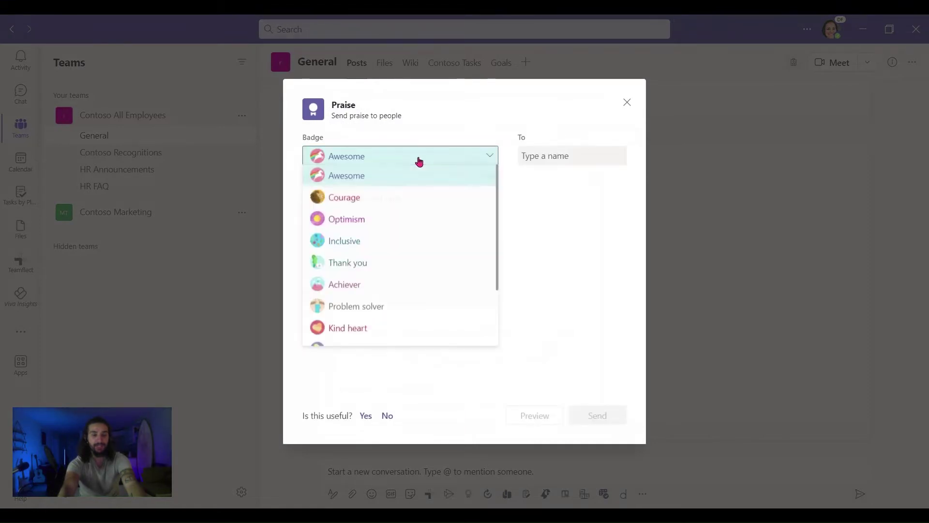
{"action": "left_click", "coordinate": [390, 269]}
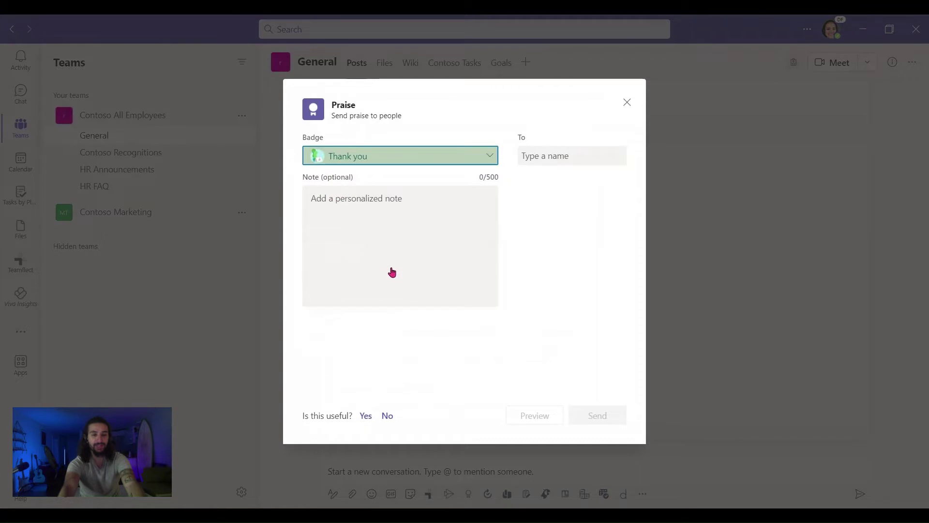
{"action": "left_click", "coordinate": [557, 161]}
{"action": "type", "text": "ad"}
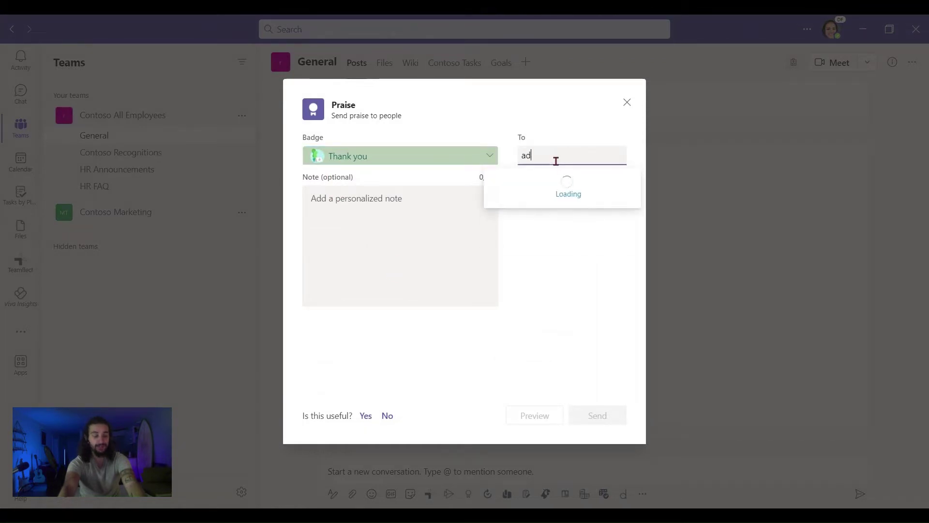
{"action": "left_click", "coordinate": [548, 195]}
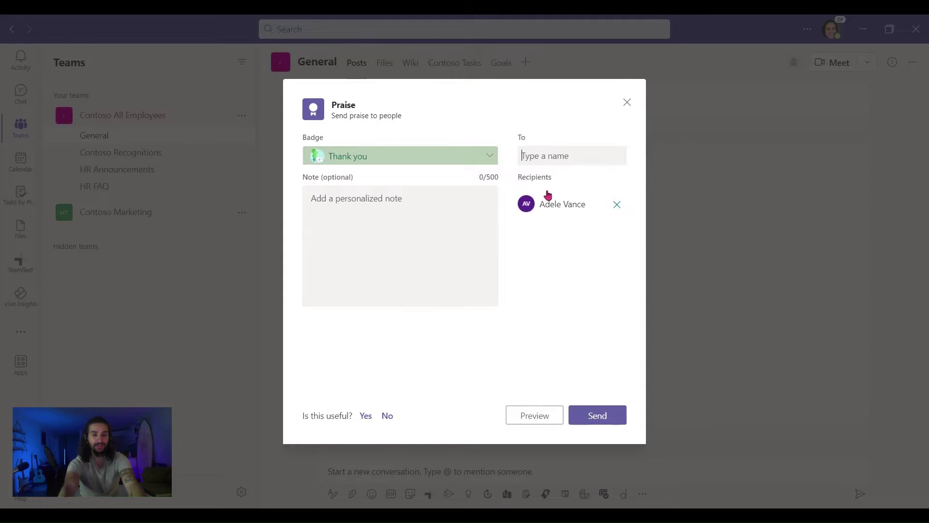
Add the note "You always maintain an effective dialogue with clients when they have technical problems...", preview the praise and send it.
{"action": "left_click", "coordinate": [393, 204]}
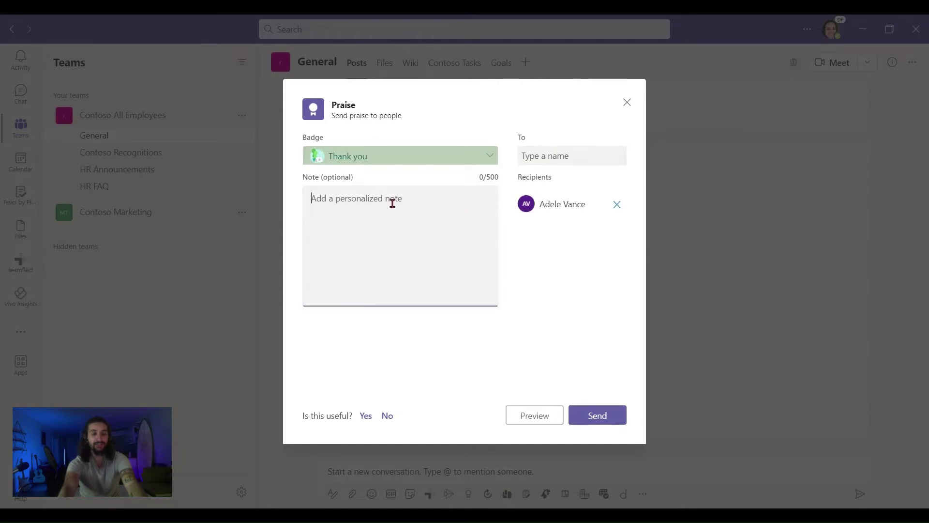
{"action": "type", "text": "You always maintain an effective dialogue with clients when they have technical problems. Being clear and articulate makes sure our customers' faults are attended to promptly."}
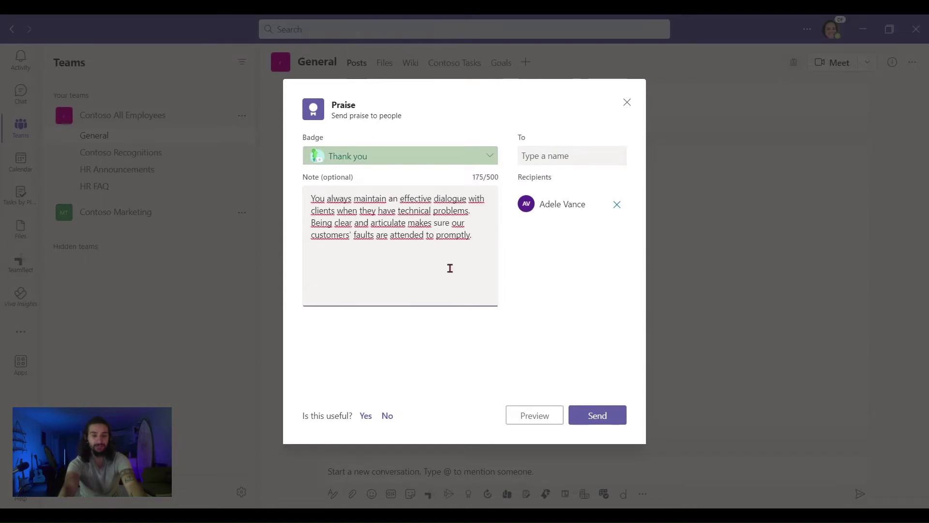
{"action": "left_click", "coordinate": [526, 416]}
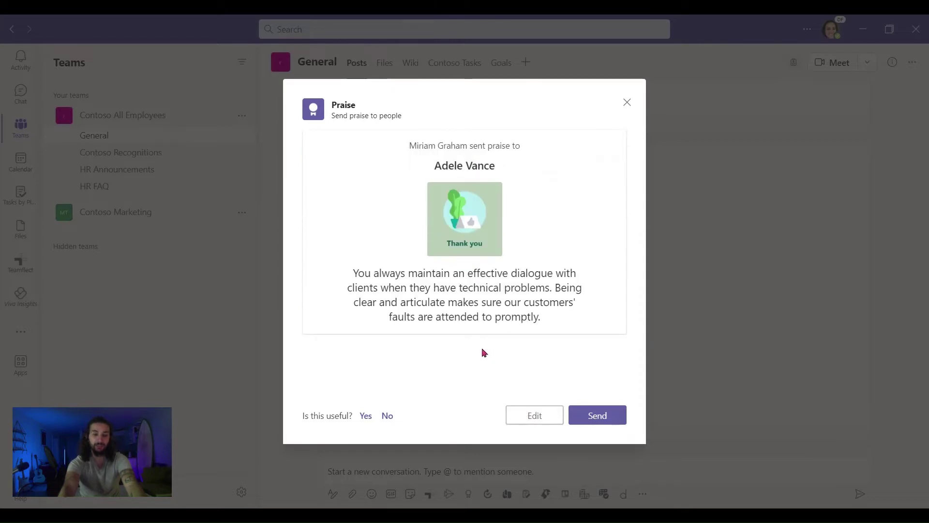
{"action": "left_click", "coordinate": [596, 409]}
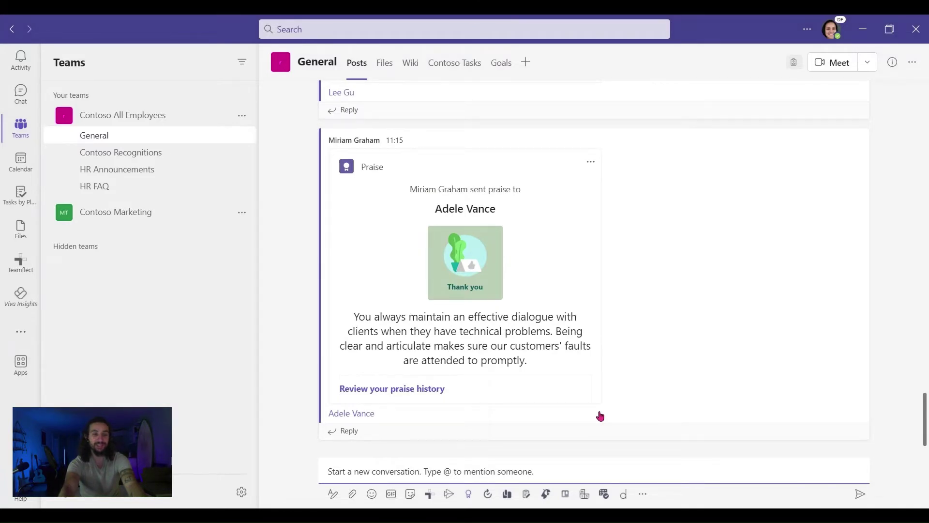
Open the praise history from the sent praise card and show the Sent praises to review them.
{"action": "left_click", "coordinate": [428, 390]}
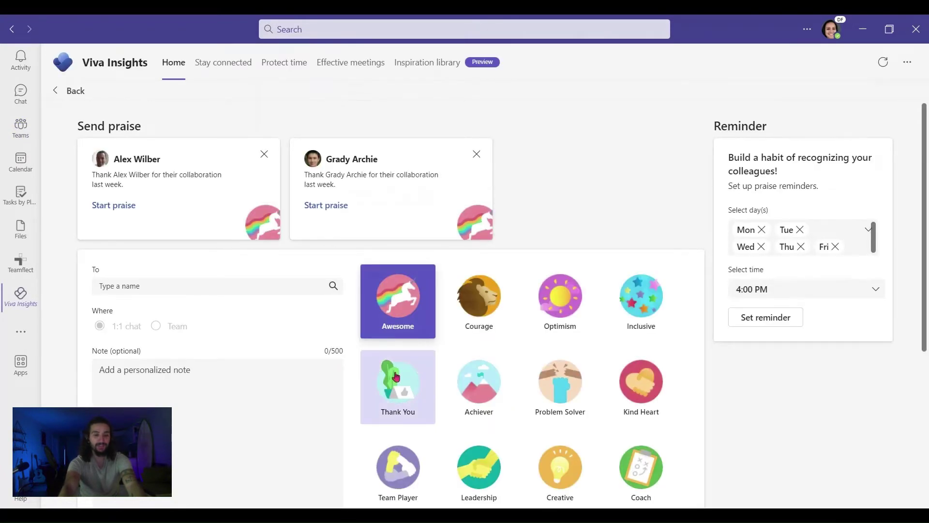
{"action": "scroll", "coordinate": [397, 375], "scroll_direction": "down", "scroll_amount": 3}
{"action": "scroll", "coordinate": [396, 376], "scroll_direction": "down", "scroll_amount": 2}
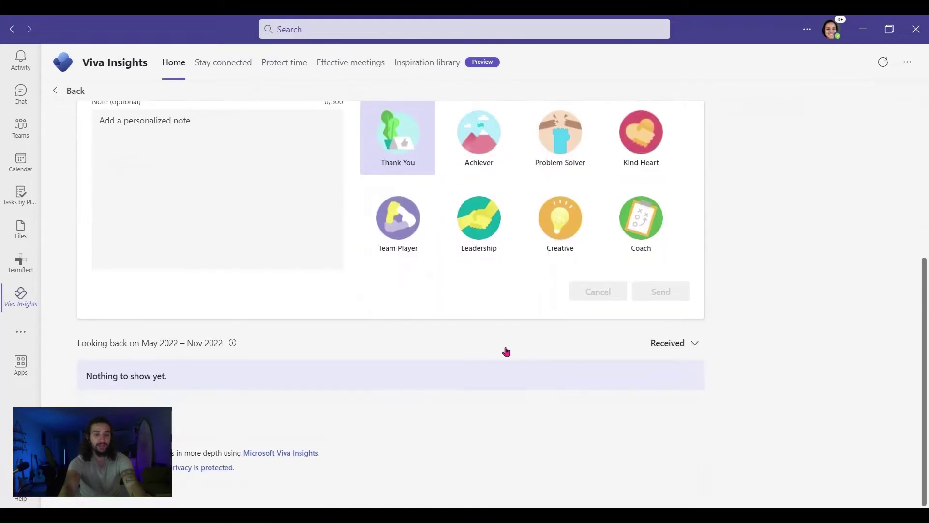
{"action": "left_click", "coordinate": [670, 349]}
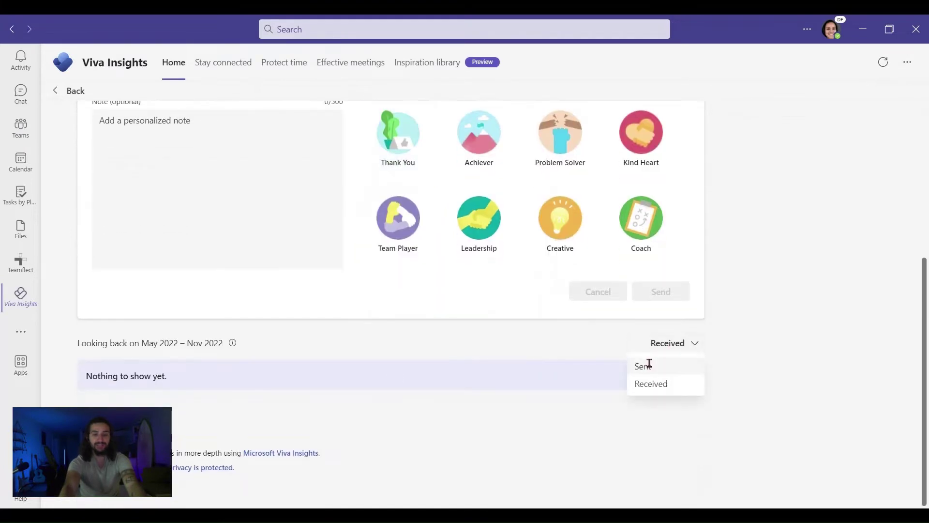
{"action": "left_click", "coordinate": [651, 363]}
{"action": "scroll", "coordinate": [487, 328], "scroll_direction": "down", "scroll_amount": 2}
{"action": "scroll", "coordinate": [486, 327], "scroll_direction": "up", "scroll_amount": 3}
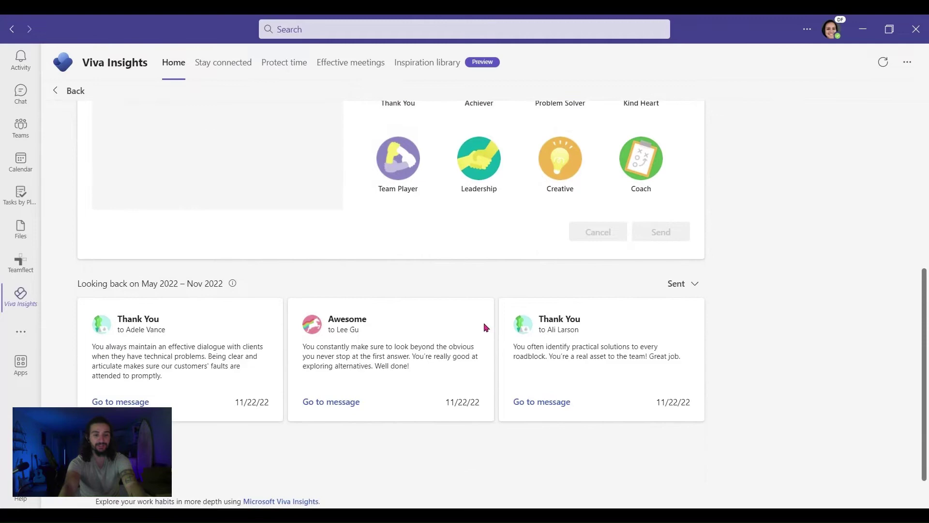
{"action": "scroll", "coordinate": [487, 328], "scroll_direction": "up", "scroll_amount": 4}
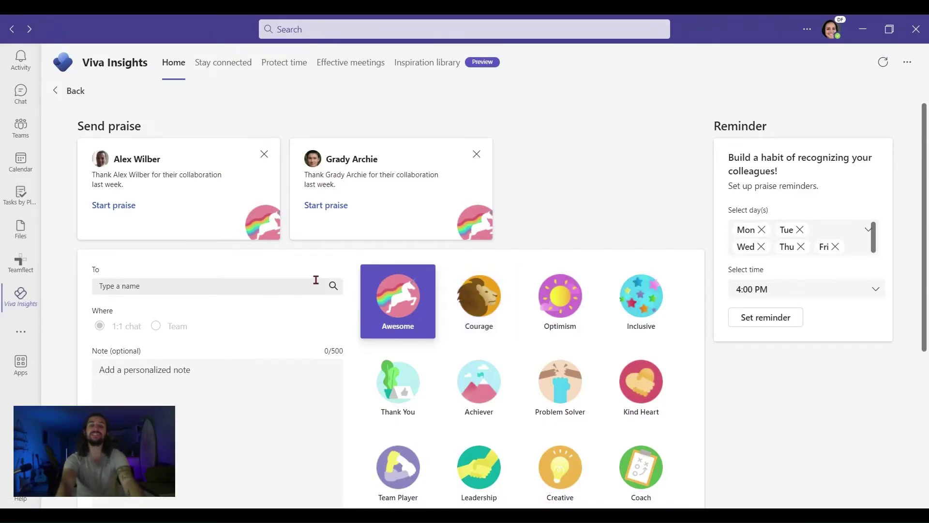
Return to the General channel and start a new Teamflect recognition from a new conversation.
{"action": "left_click", "coordinate": [29, 136]}
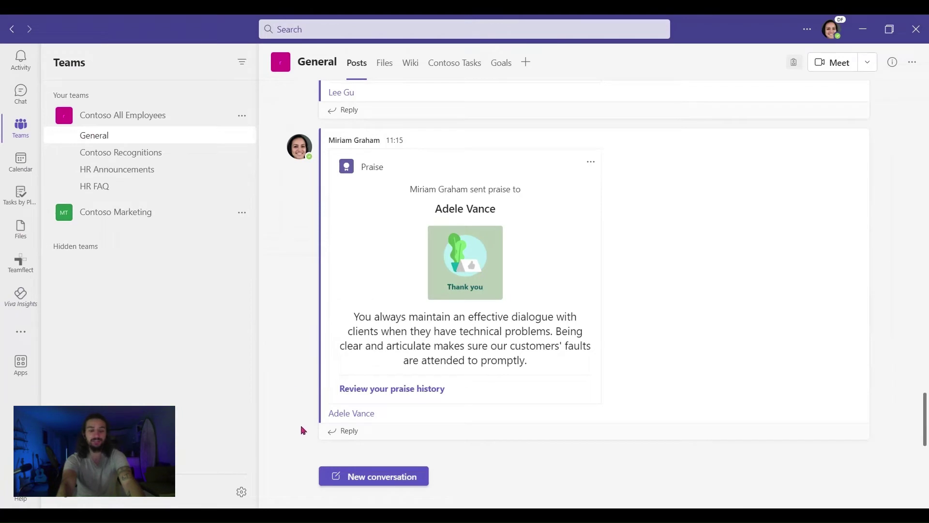
{"action": "left_click", "coordinate": [370, 479]}
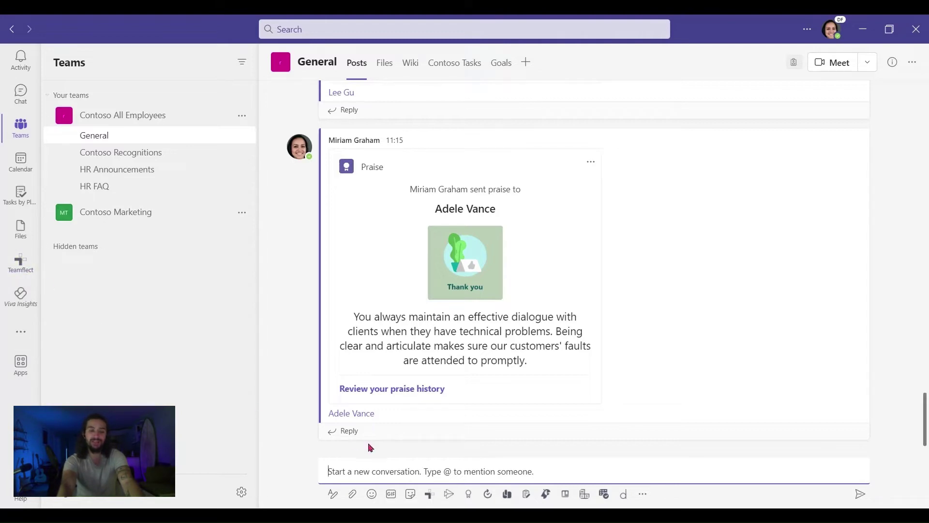
{"action": "left_click", "coordinate": [429, 494]}
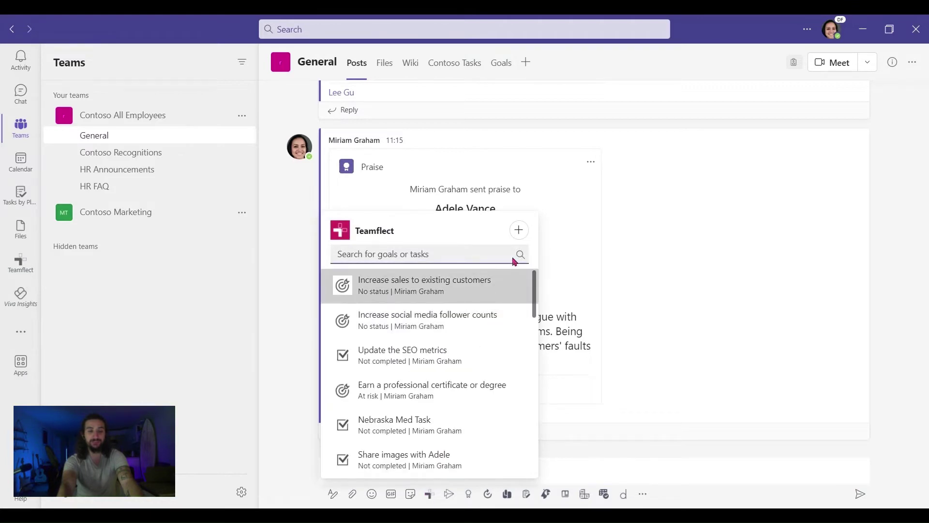
{"action": "left_click", "coordinate": [519, 231]}
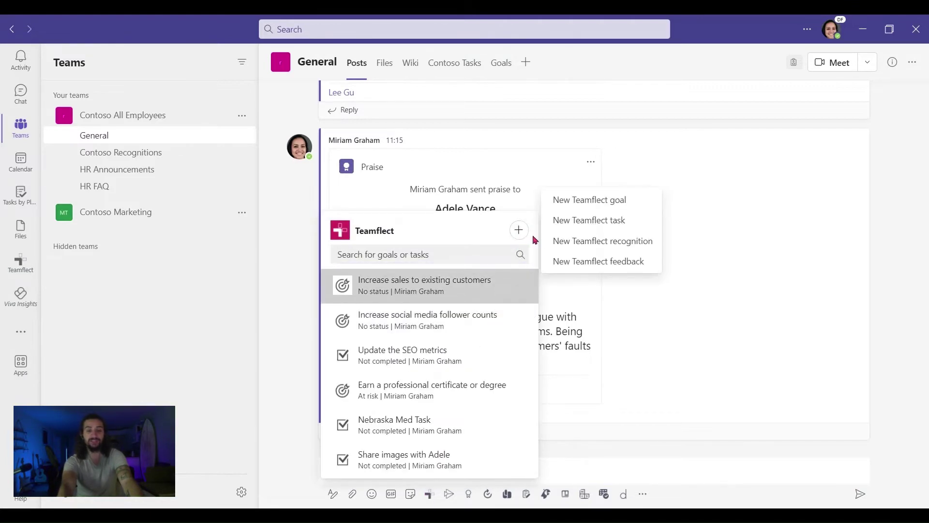
{"action": "left_click", "coordinate": [586, 242]}
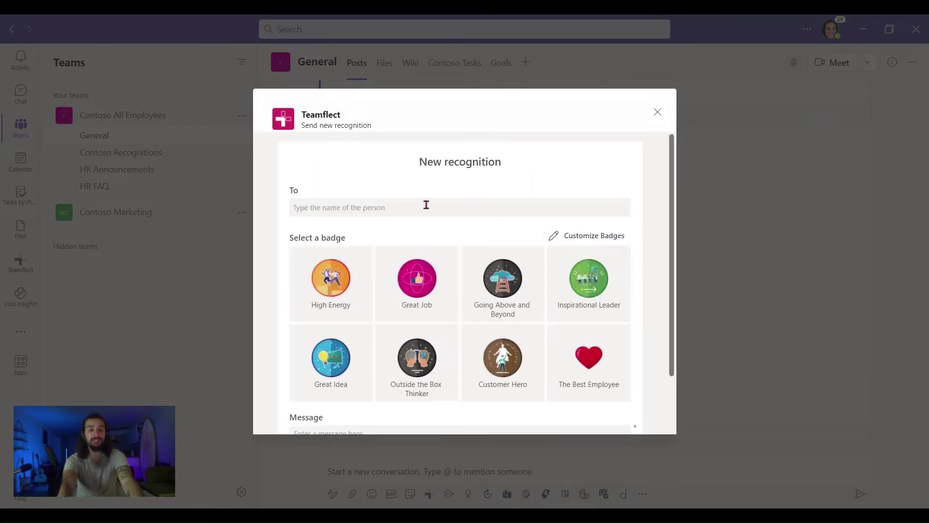
Address the recognition to the same colleague and select the Great Job badge.
{"action": "left_click", "coordinate": [374, 204]}
{"action": "type", "text": "ad"}
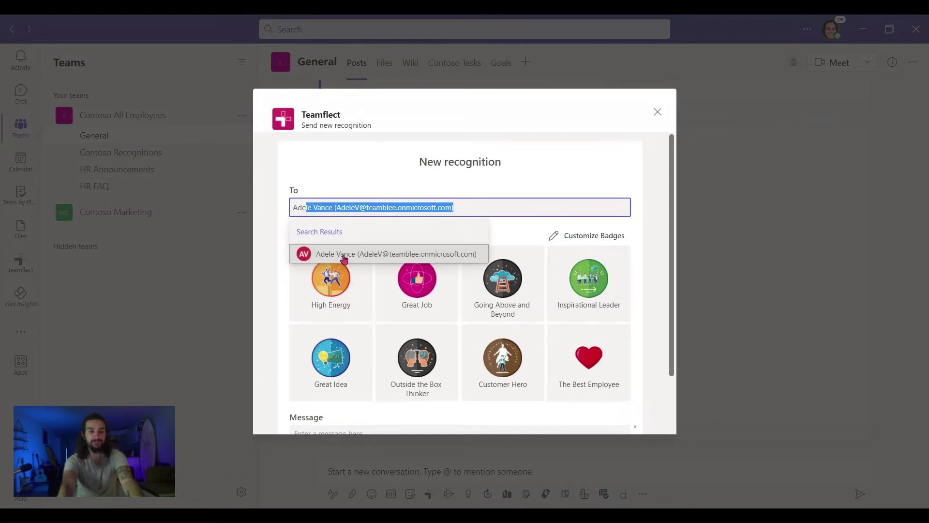
{"action": "left_click", "coordinate": [343, 255]}
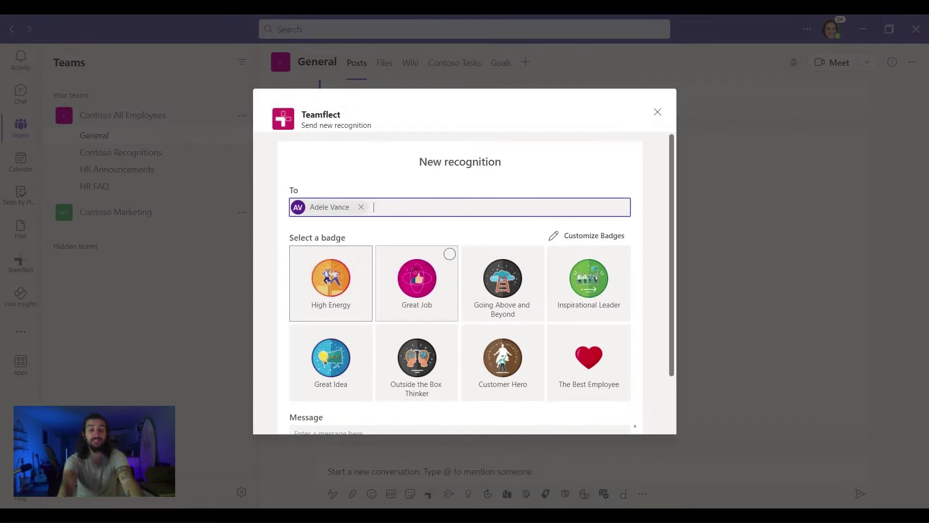
{"action": "scroll", "coordinate": [415, 270], "scroll_direction": "down", "scroll_amount": 2}
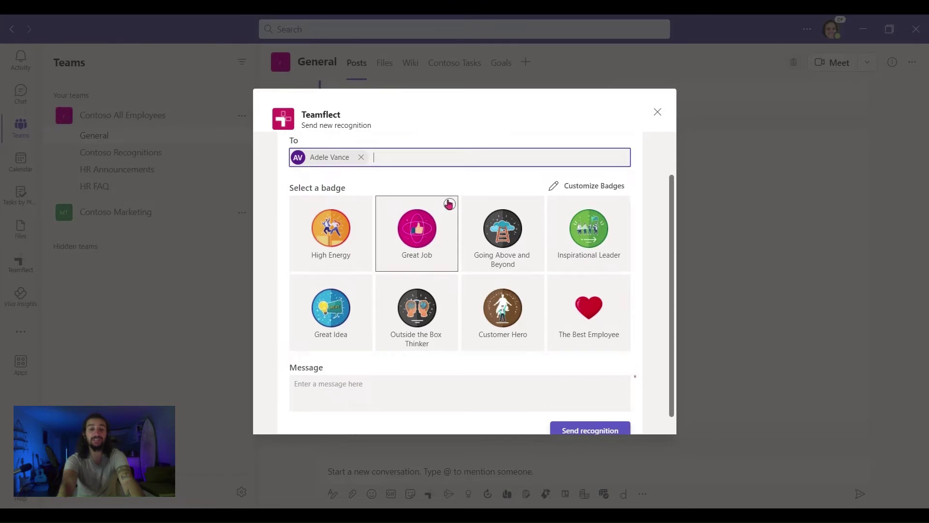
{"action": "left_click", "coordinate": [449, 205]}
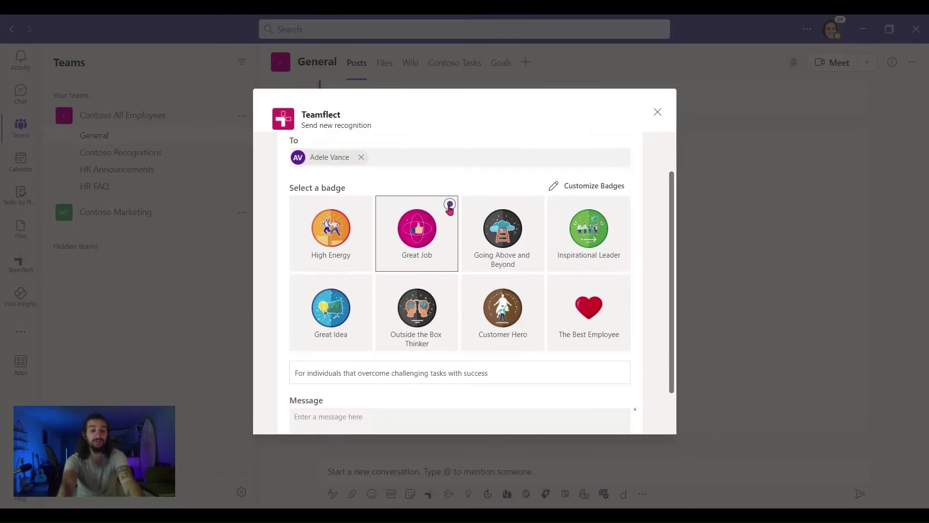
Send the recognition with "You're really good at communicating the changes to the projects at all times. Keep it up!" and post it to the channel.
{"action": "scroll", "coordinate": [441, 273], "scroll_direction": "down", "scroll_amount": 1}
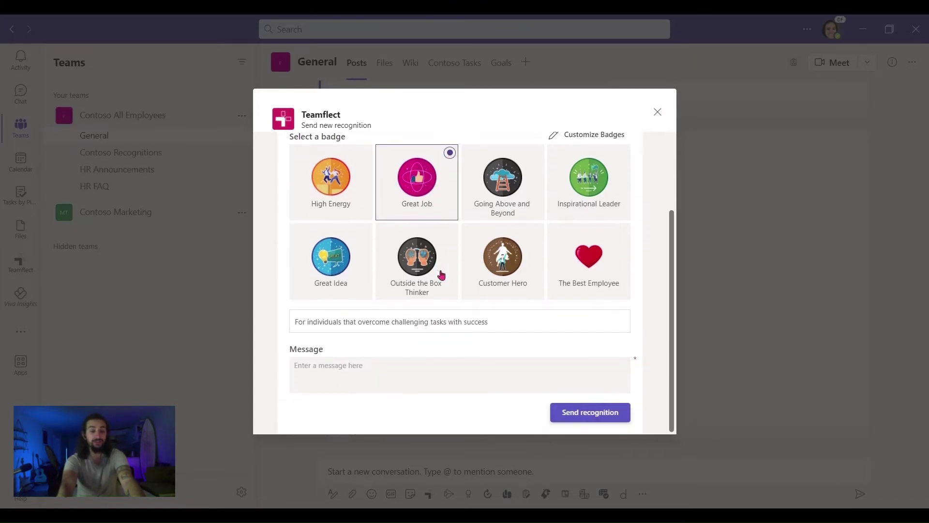
{"action": "left_click", "coordinate": [339, 375]}
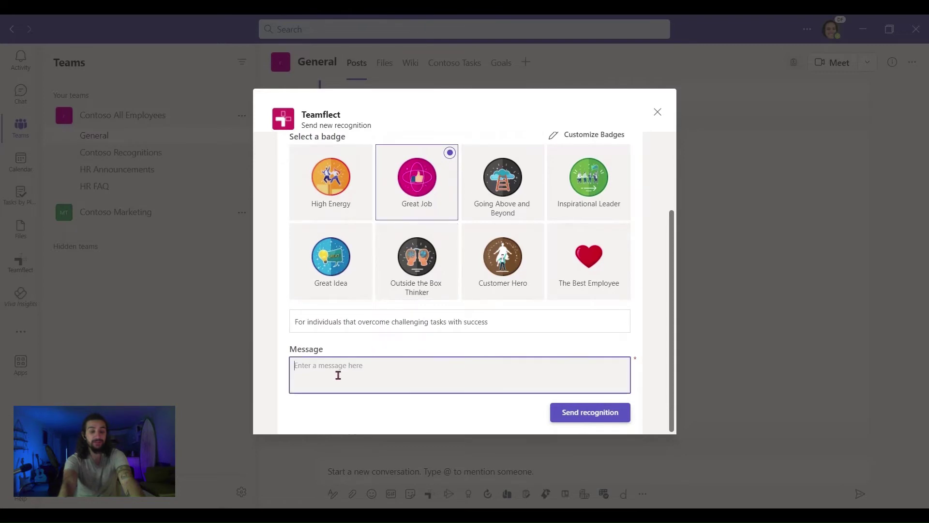
{"action": "type", "text": "You're really good at communicating the changes to the projects at all times. Keep it up!"}
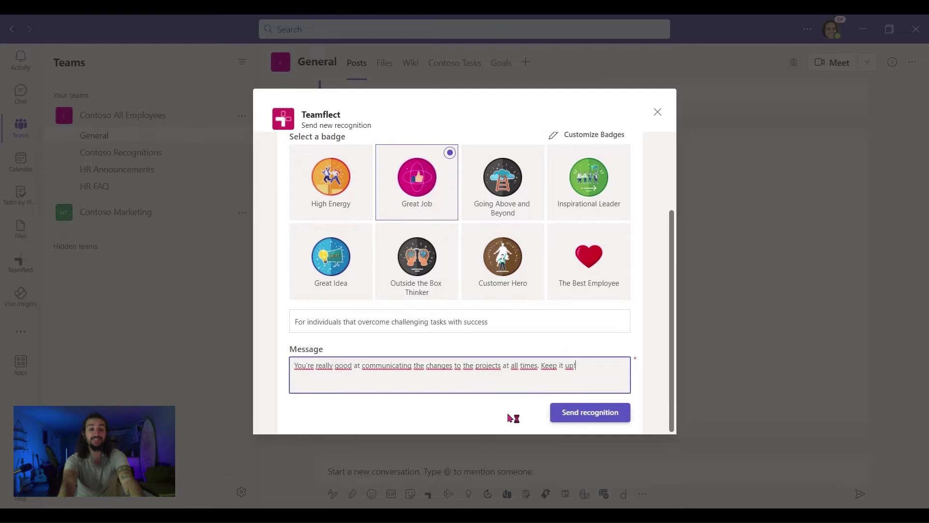
{"action": "left_click", "coordinate": [583, 418]}
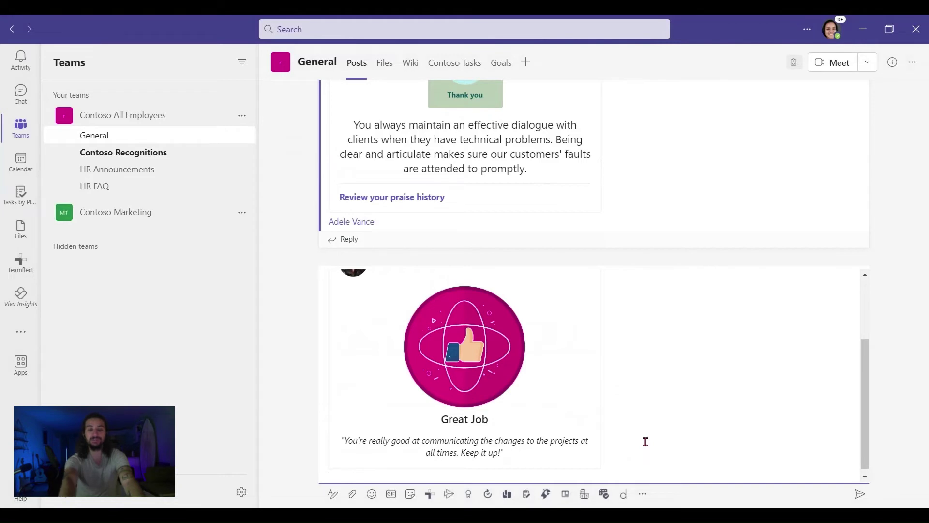
{"action": "key", "text": "Return"}
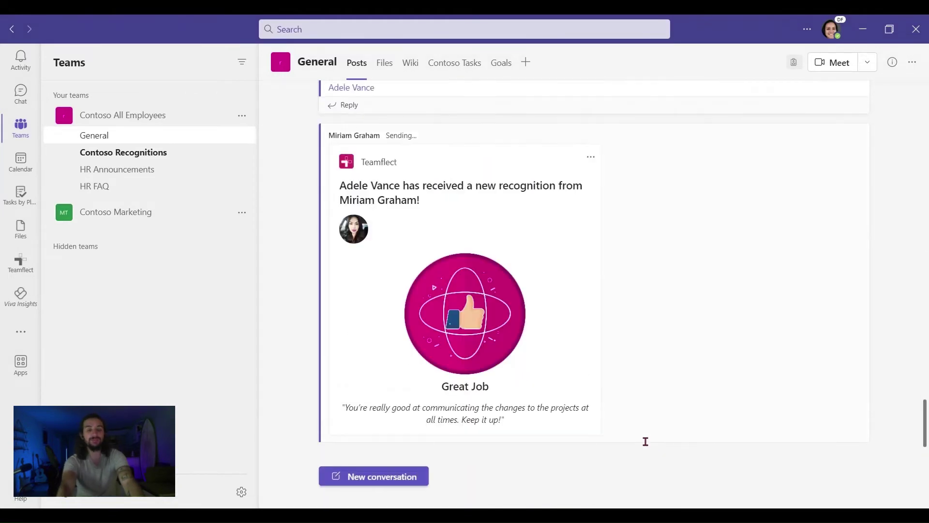
{"action": "left_click", "coordinate": [646, 442]}
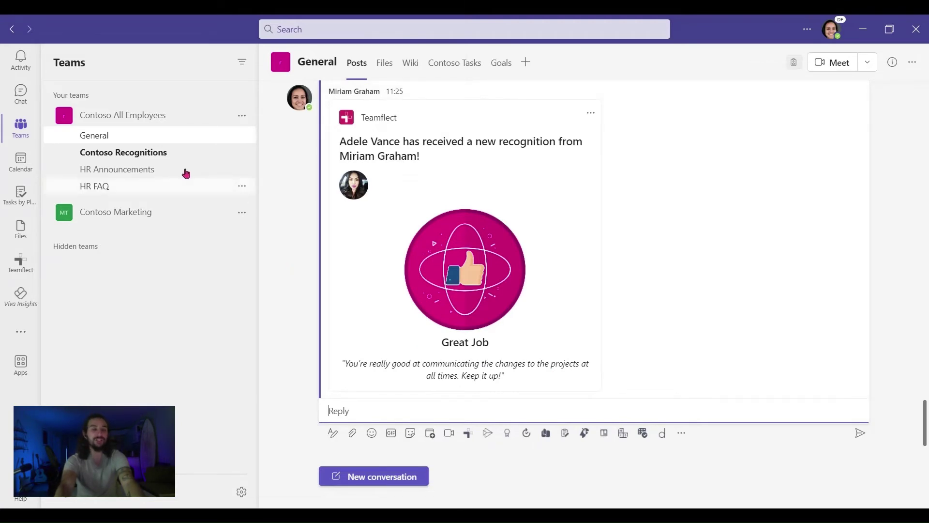
Open the Contoso Recognitions channel and look through the new and earlier recognition posts.
{"action": "left_click", "coordinate": [155, 158]}
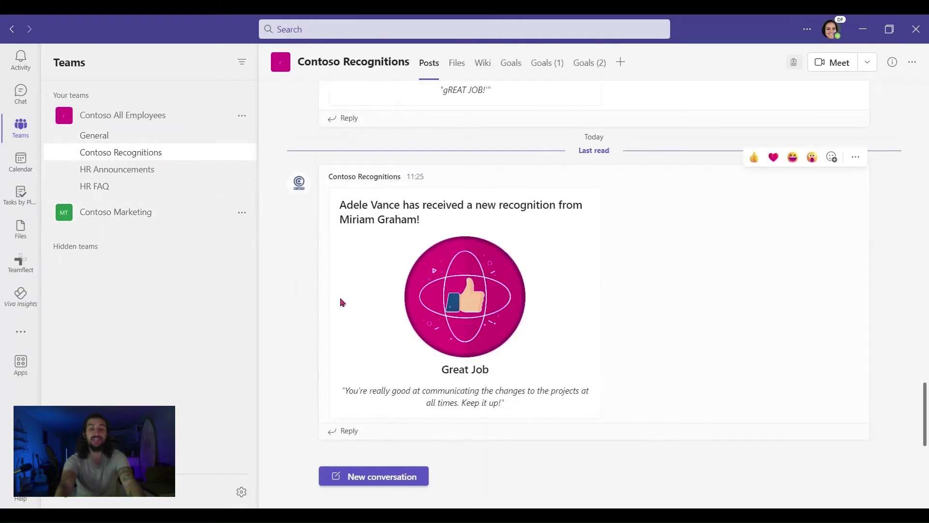
{"action": "scroll", "coordinate": [343, 302], "scroll_direction": "up", "scroll_amount": 3}
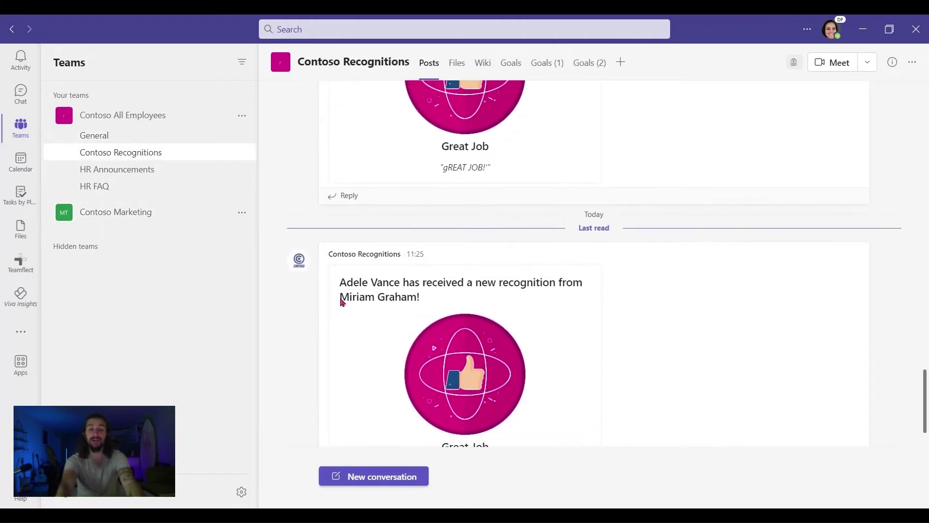
{"action": "scroll", "coordinate": [342, 302], "scroll_direction": "up", "scroll_amount": 3}
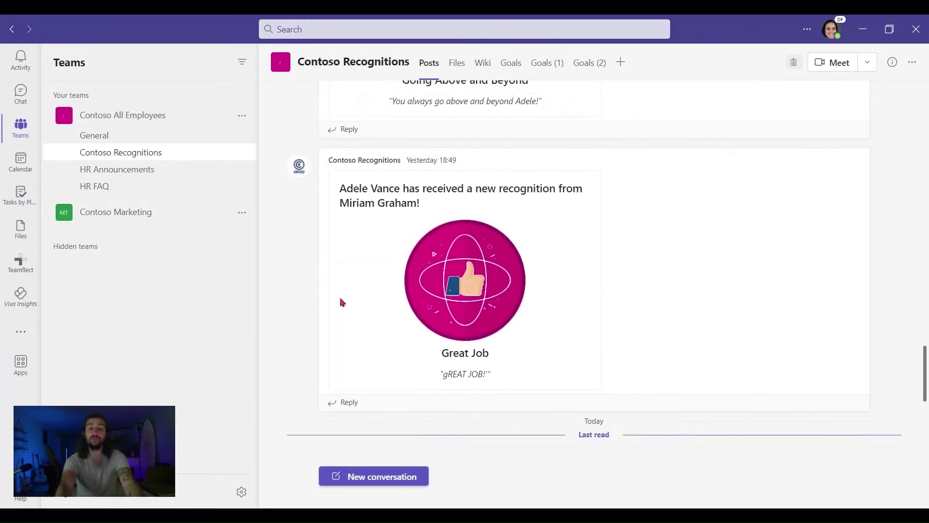
{"action": "scroll", "coordinate": [342, 303], "scroll_direction": "down", "scroll_amount": 3}
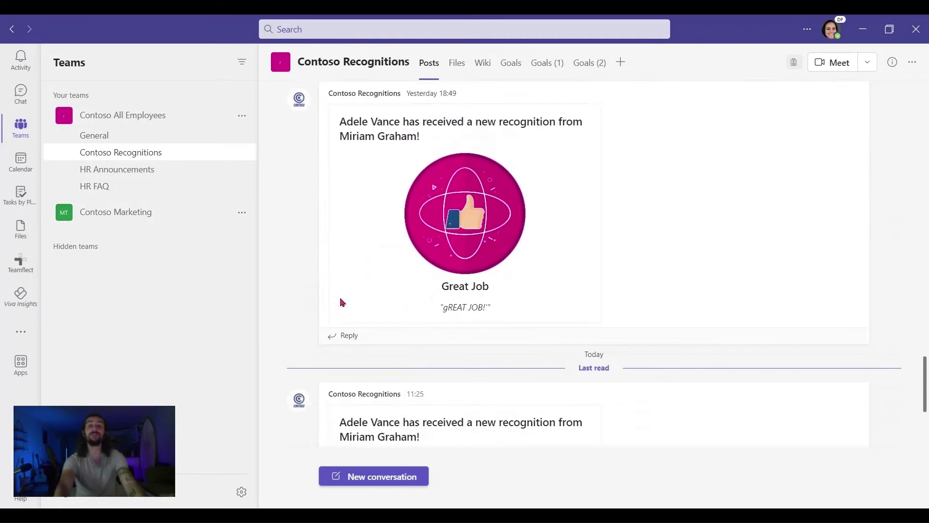
Read the newest Great Job recognition and its message in the Contoso Recognitions channel.
{"action": "scroll", "coordinate": [342, 302], "scroll_direction": "down", "scroll_amount": 3}
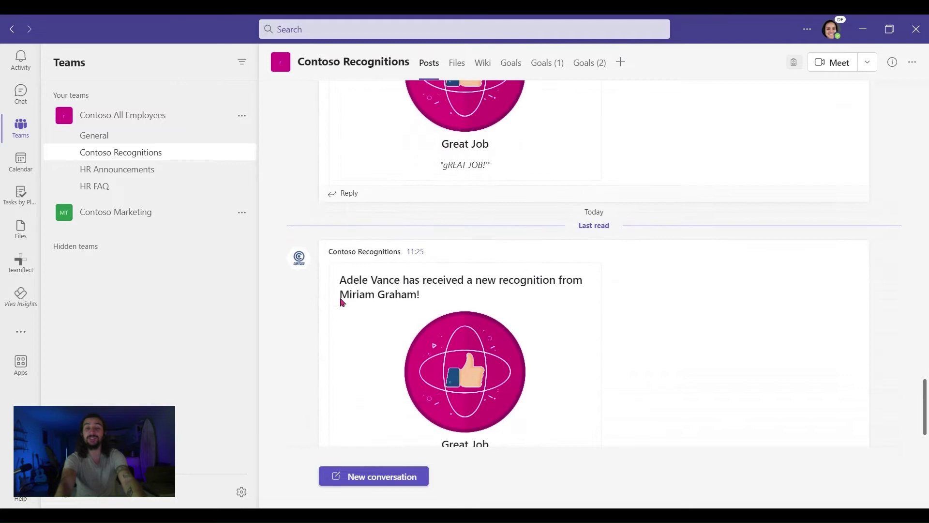
{"action": "scroll", "coordinate": [342, 303], "scroll_direction": "down", "scroll_amount": 1}
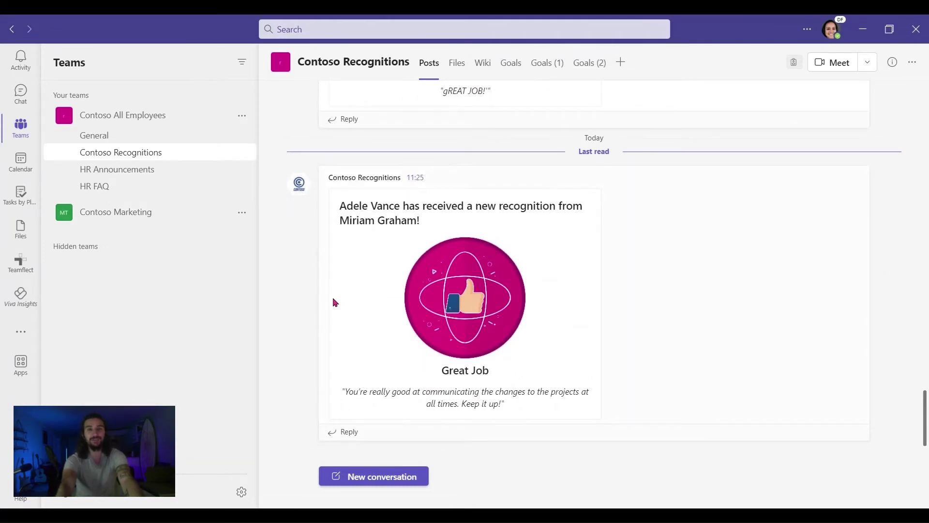
{"action": "mouse_move", "coordinate": [335, 303]}
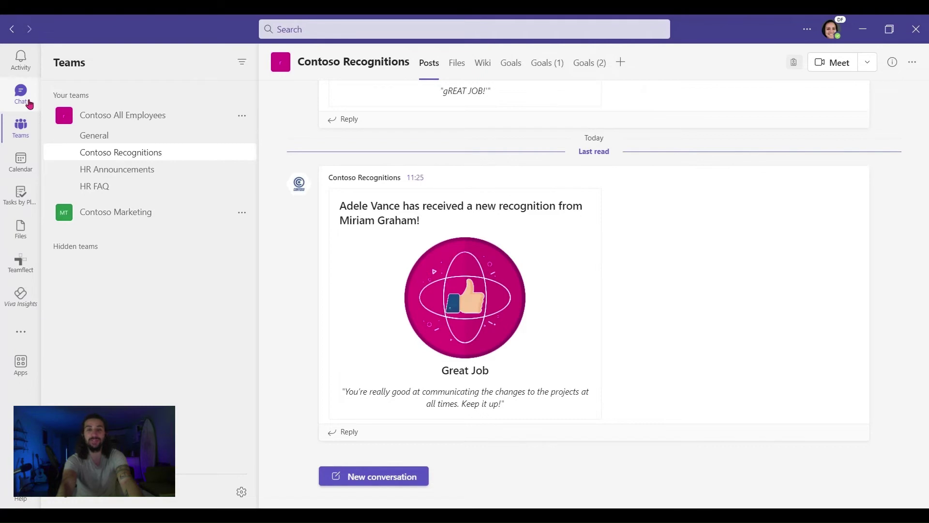
Open Teamflect and go to the Recognition section of the upcoming 1-on-1 meeting on Nov 25th 2022.
{"action": "left_click", "coordinate": [19, 265]}
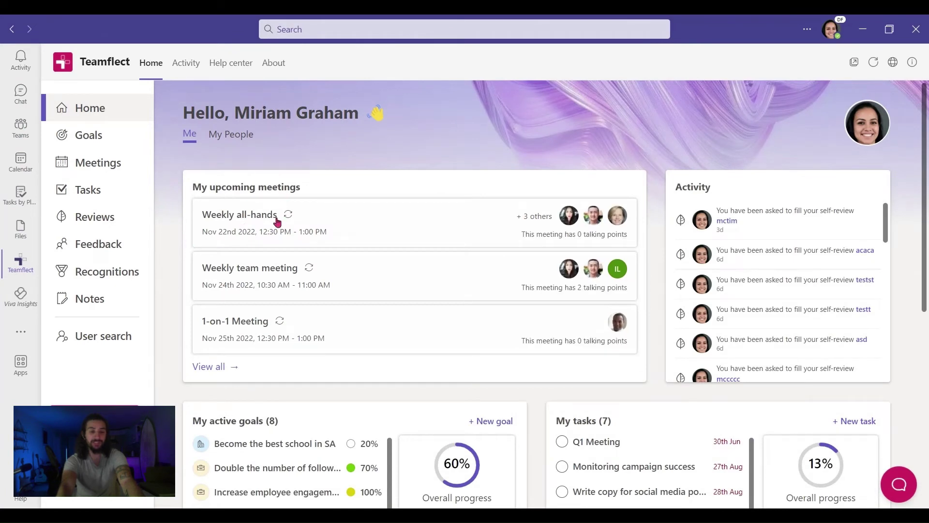
{"action": "left_click", "coordinate": [259, 332]}
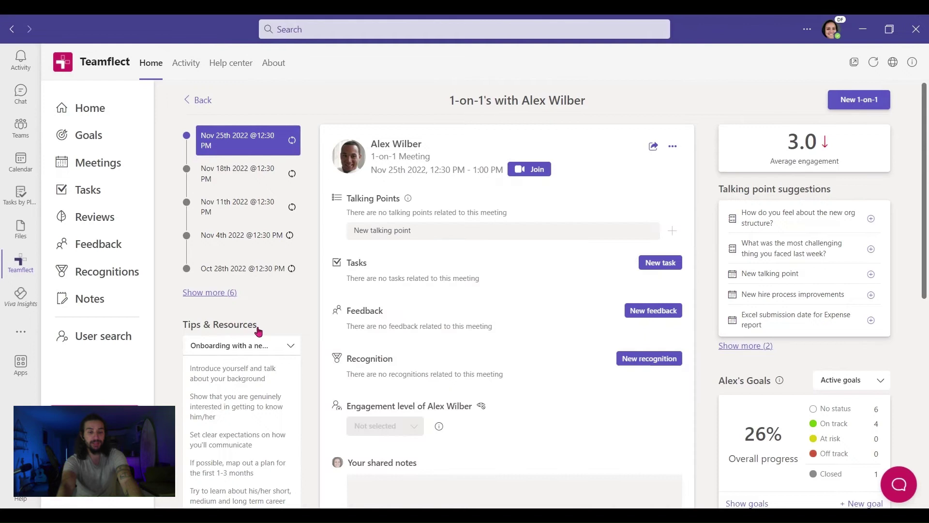
{"action": "scroll", "coordinate": [259, 332], "scroll_direction": "down", "scroll_amount": 1}
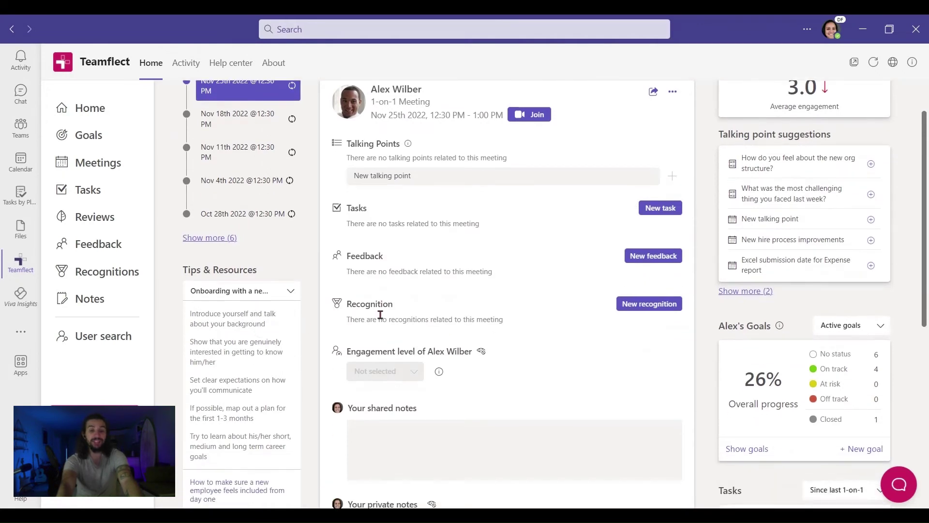
Open a new recognition within the 1-on-1 meeting, look over the available badges, and close the form without sending.
{"action": "left_click", "coordinate": [625, 304]}
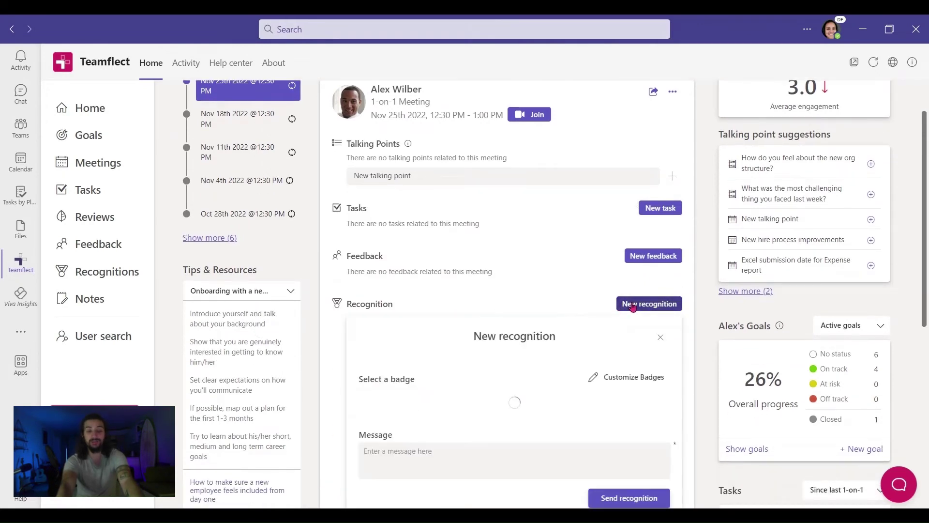
{"action": "scroll", "coordinate": [543, 291], "scroll_direction": "down", "scroll_amount": 3}
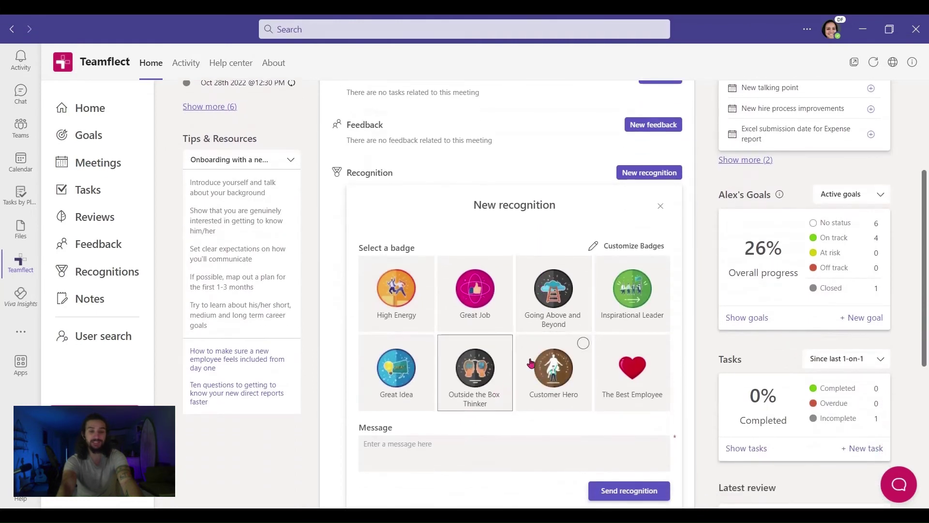
{"action": "left_click", "coordinate": [662, 207]}
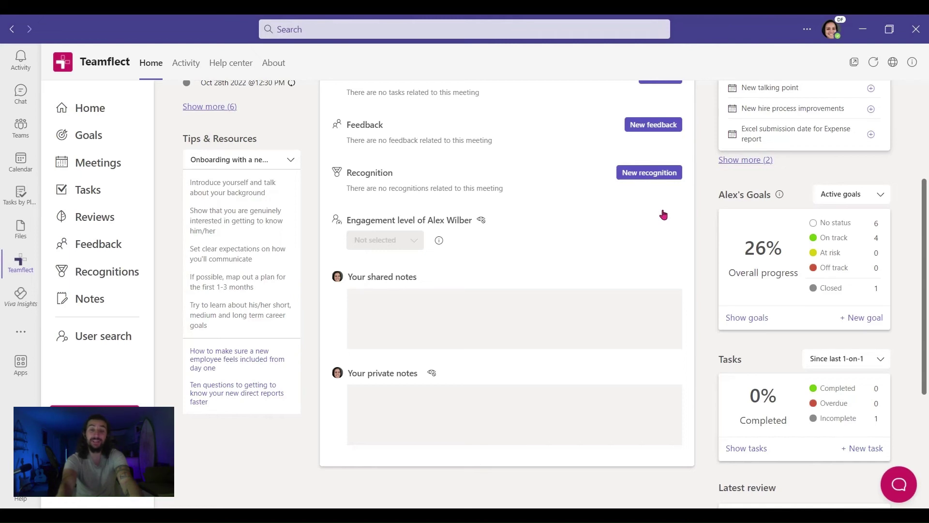
{"action": "scroll", "coordinate": [664, 215], "scroll_direction": "up", "scroll_amount": 1}
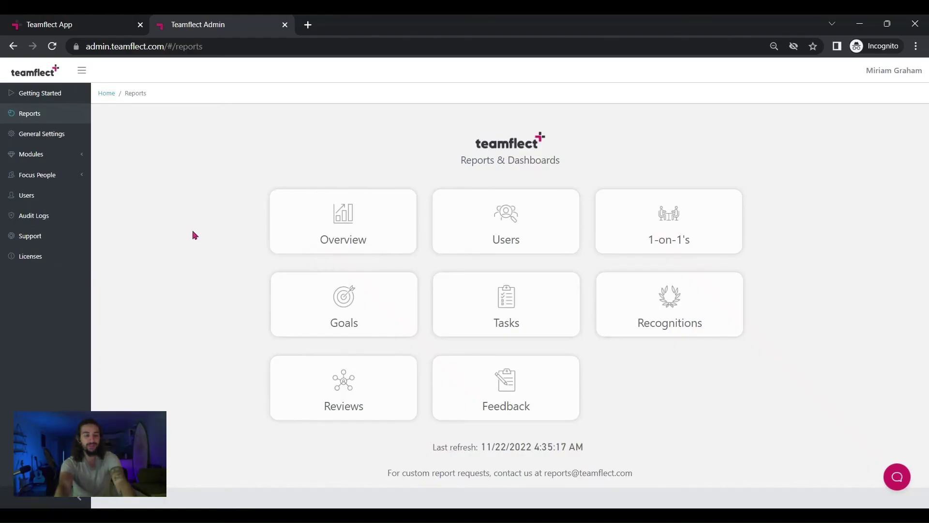
Switch to Teamflect Admin, open the Recognitions report, and review its charts for badges, top senders and receivers, and department interactions.
{"action": "left_click", "coordinate": [49, 114]}
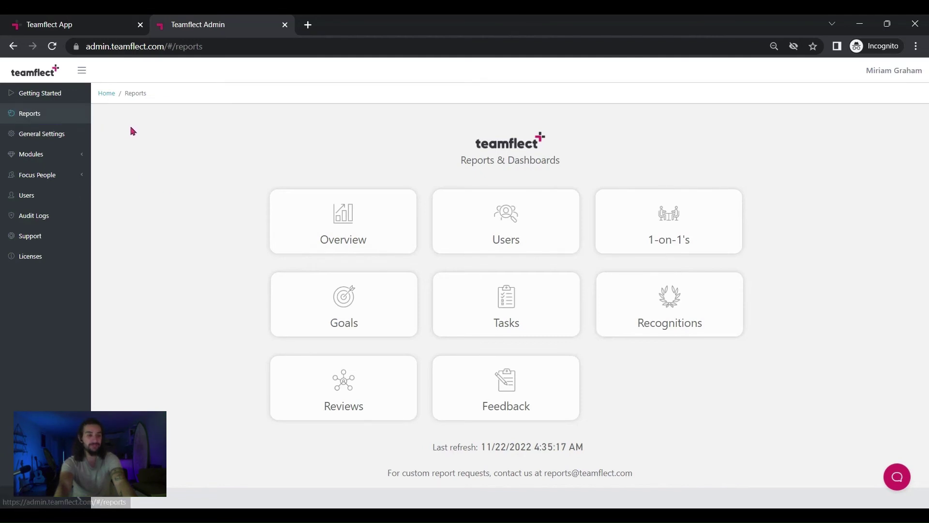
{"action": "left_click", "coordinate": [649, 308]}
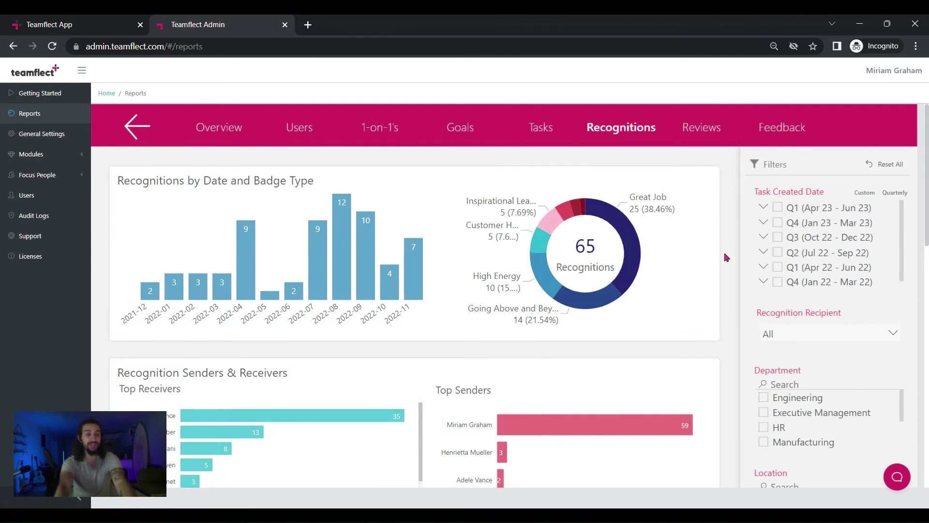
{"action": "scroll", "coordinate": [726, 257], "scroll_direction": "down", "scroll_amount": 3}
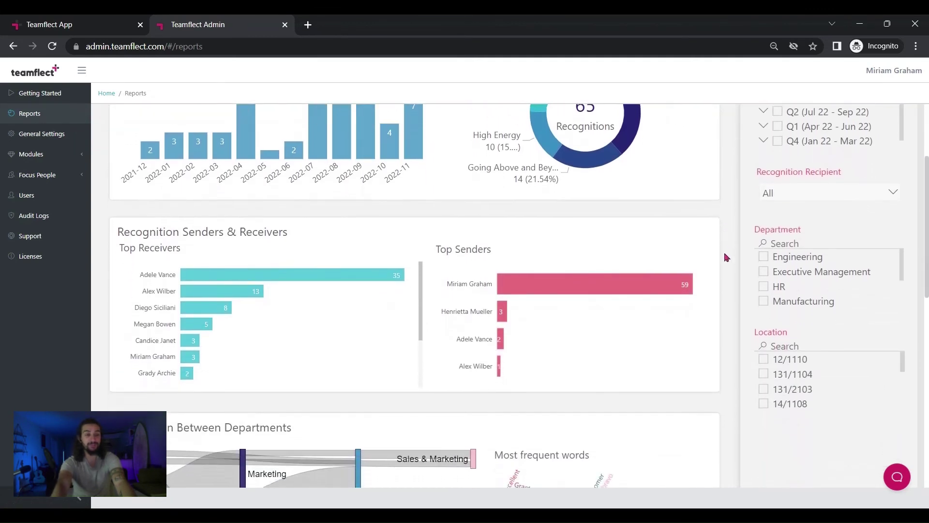
{"action": "scroll", "coordinate": [727, 257], "scroll_direction": "down", "scroll_amount": 1}
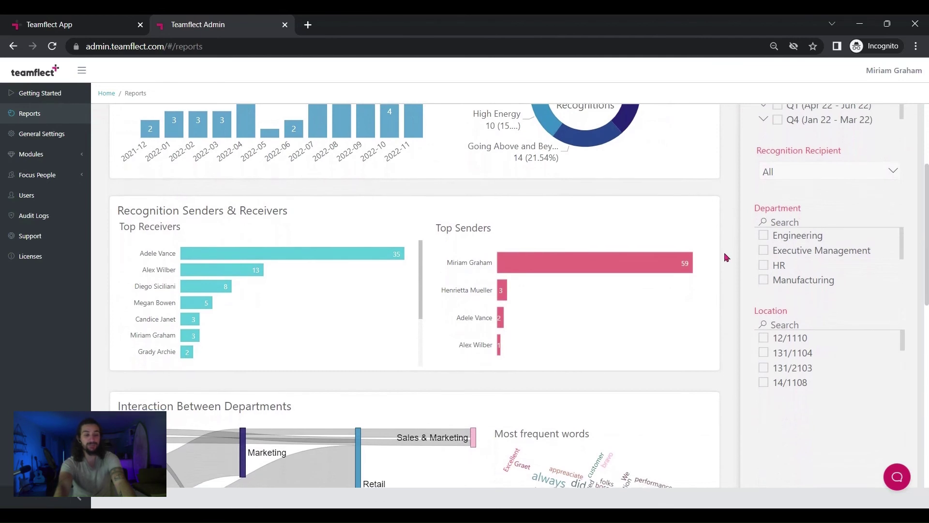
{"action": "scroll", "coordinate": [727, 257], "scroll_direction": "down", "scroll_amount": 4}
{"action": "scroll", "coordinate": [727, 257], "scroll_direction": "down", "scroll_amount": 1}
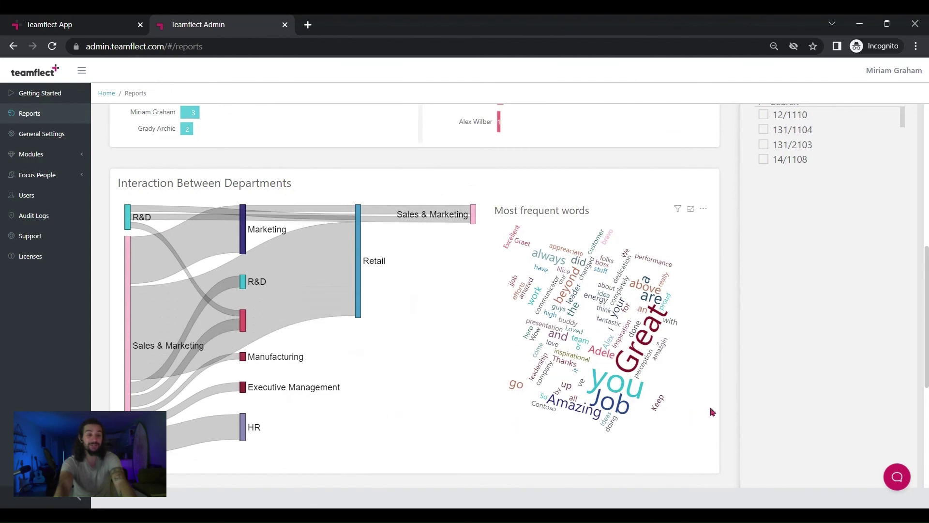
Examine the individual recognitions in the report's Detail Table and return to the overview by date and badge type.
{"action": "scroll", "coordinate": [728, 413], "scroll_direction": "down", "scroll_amount": 4}
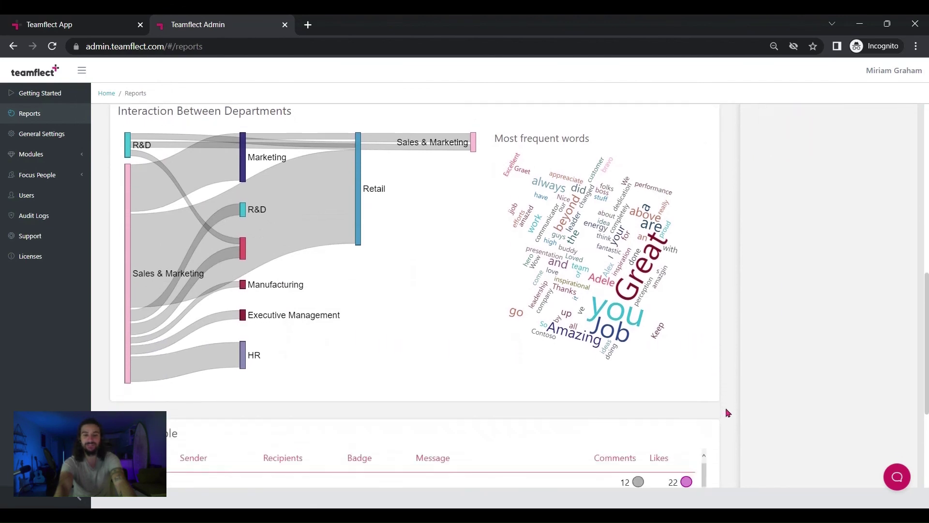
{"action": "scroll", "coordinate": [729, 412], "scroll_direction": "down", "scroll_amount": 2}
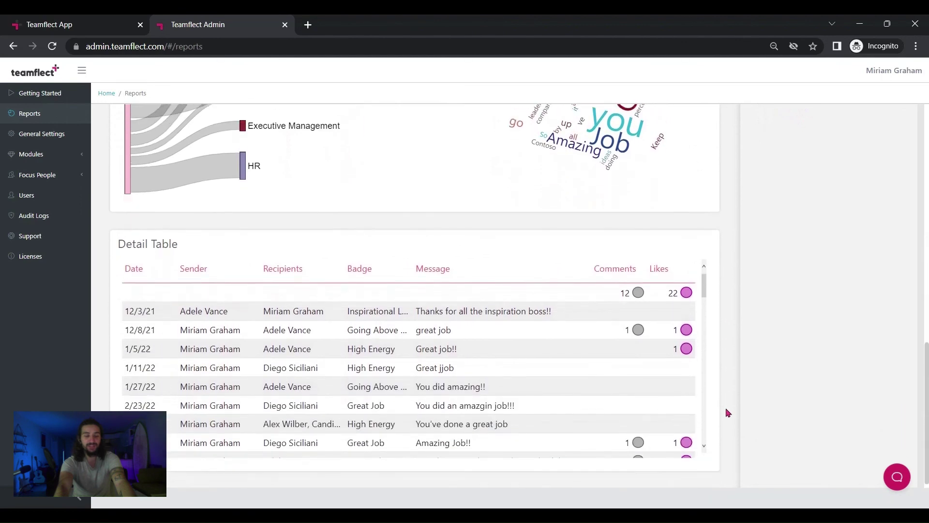
{"action": "scroll", "coordinate": [490, 378], "scroll_direction": "down", "scroll_amount": 3}
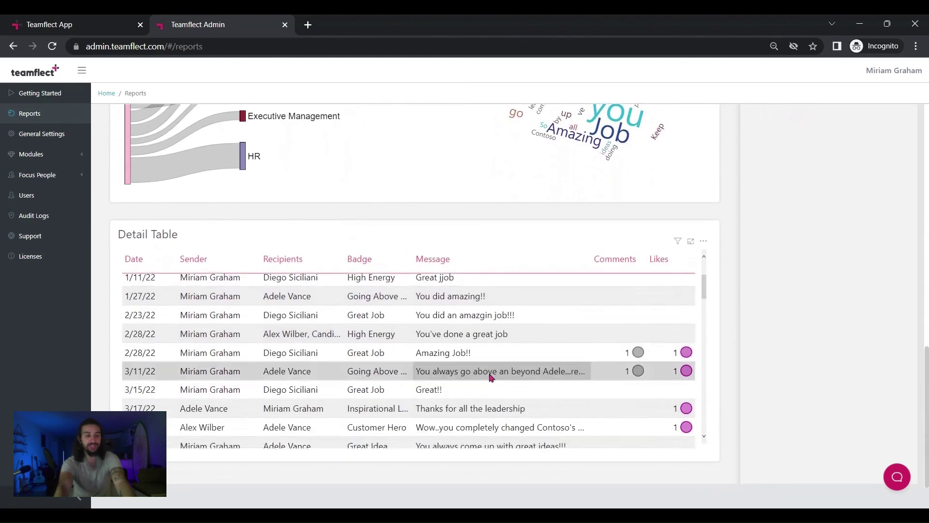
{"action": "scroll", "coordinate": [490, 378], "scroll_direction": "up", "scroll_amount": 3}
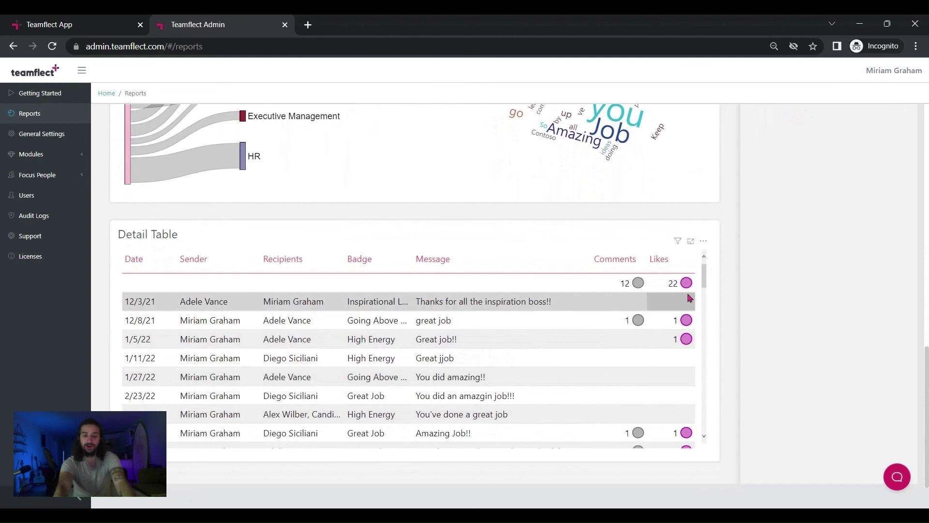
{"action": "scroll", "coordinate": [723, 290], "scroll_direction": "up", "scroll_amount": 3}
{"action": "scroll", "coordinate": [722, 290], "scroll_direction": "up", "scroll_amount": 7}
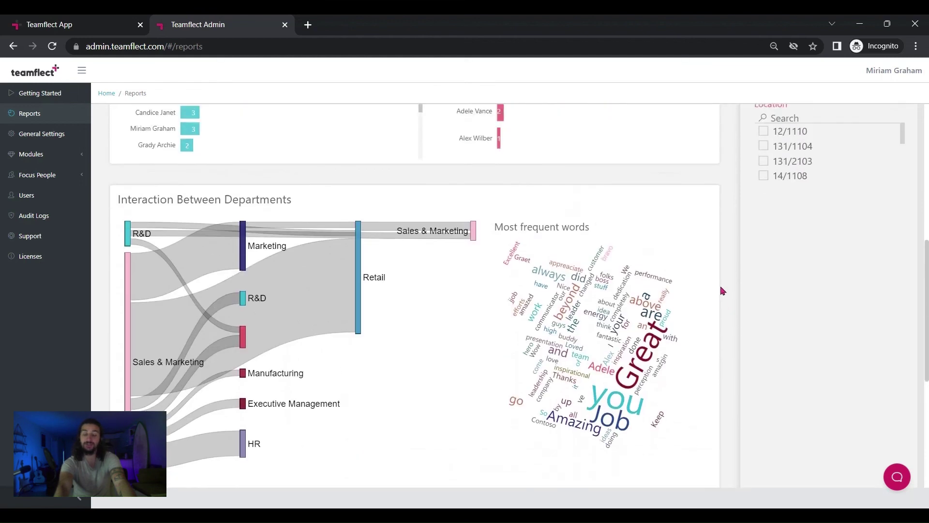
{"action": "scroll", "coordinate": [723, 290], "scroll_direction": "up", "scroll_amount": 3}
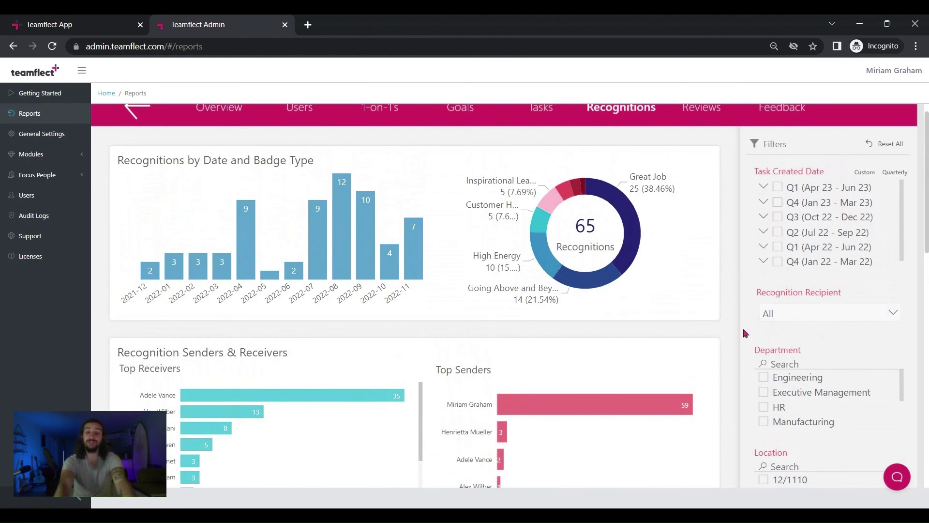
{"action": "scroll", "coordinate": [744, 277], "scroll_direction": "up", "scroll_amount": 1}
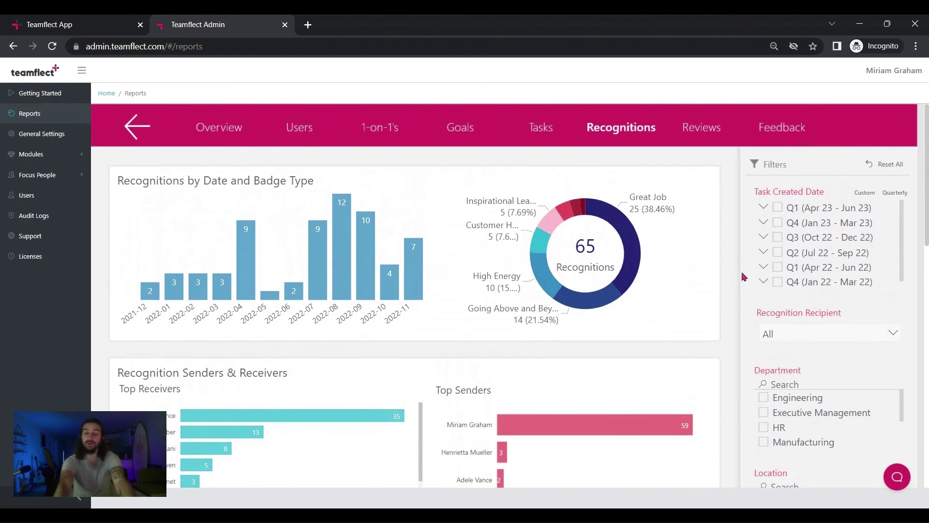